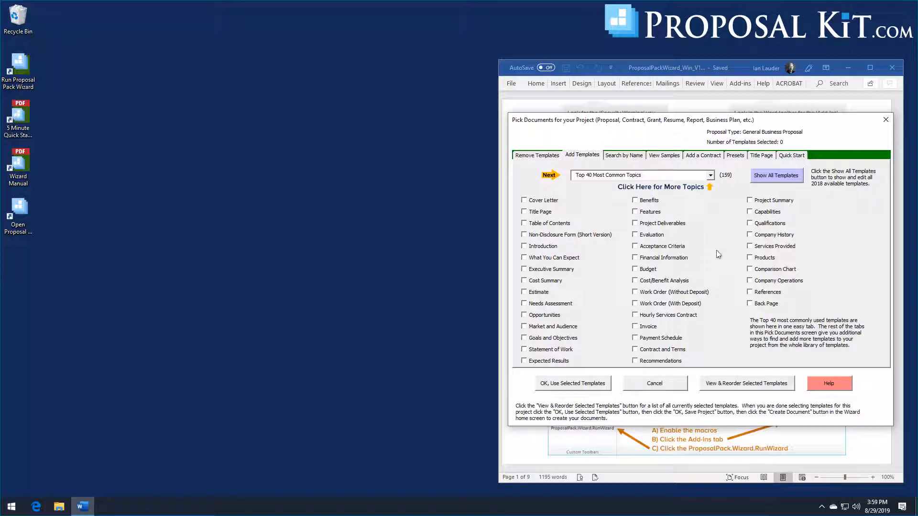
- Cancel the document selection, discarding its changes, and save the project My New Project #3
{"action": "left_click", "coordinate": [655, 391]}
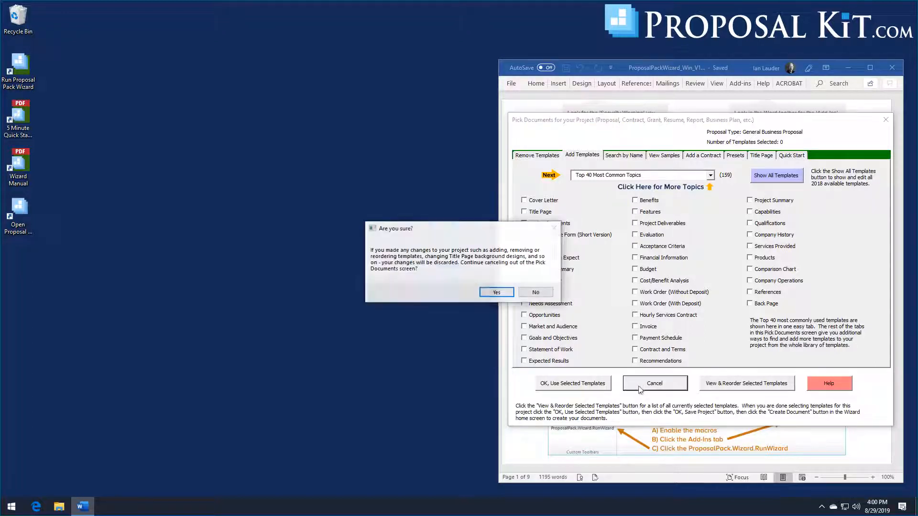
{"action": "left_click", "coordinate": [499, 295]}
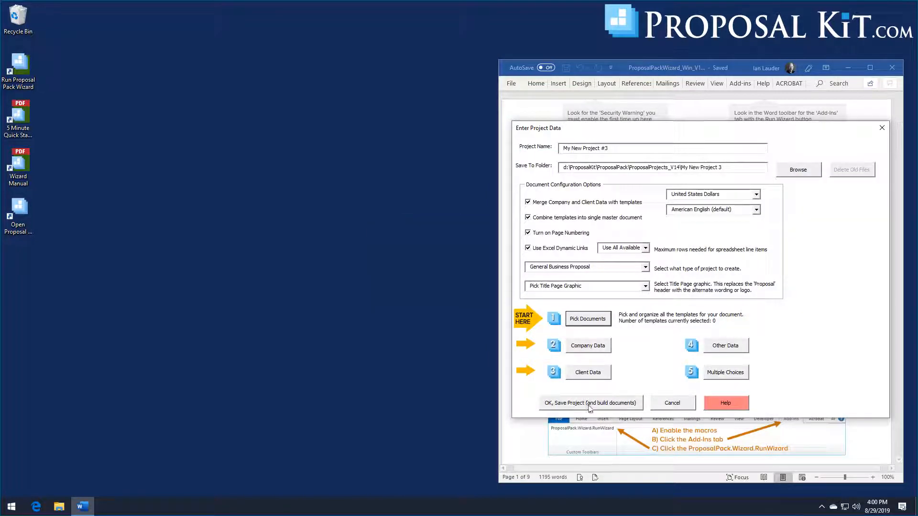
{"action": "left_click", "coordinate": [590, 404]}
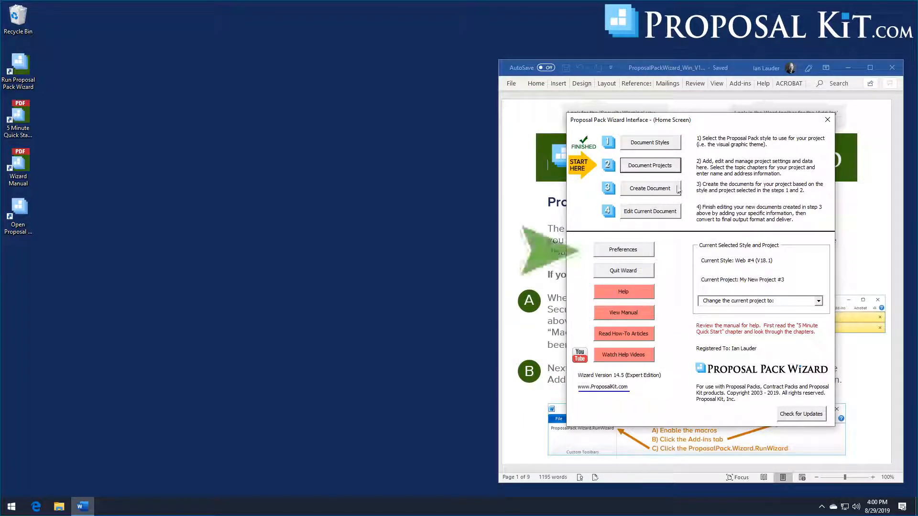
- Open the Top 40 list configuration in the wizard's project preferences
{"action": "left_click", "coordinate": [614, 252]}
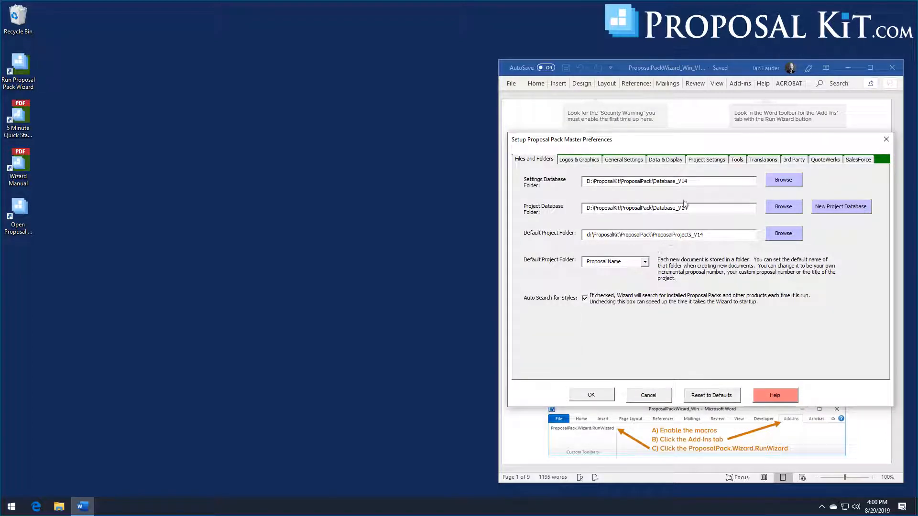
{"action": "left_click", "coordinate": [671, 163]}
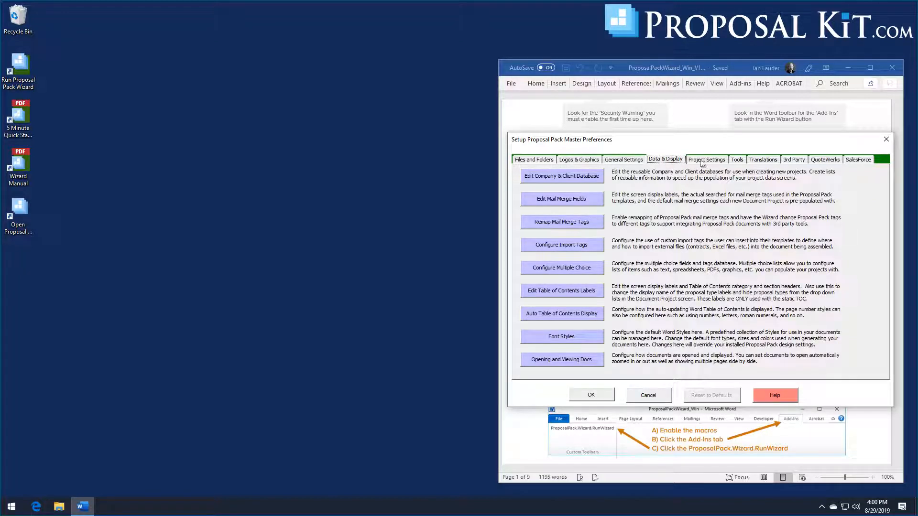
{"action": "left_click", "coordinate": [703, 161]}
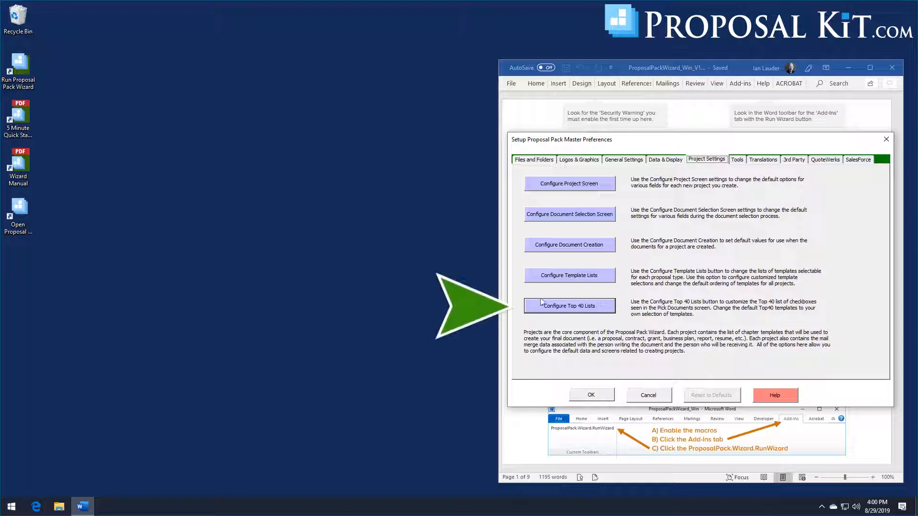
{"action": "left_click", "coordinate": [581, 309]}
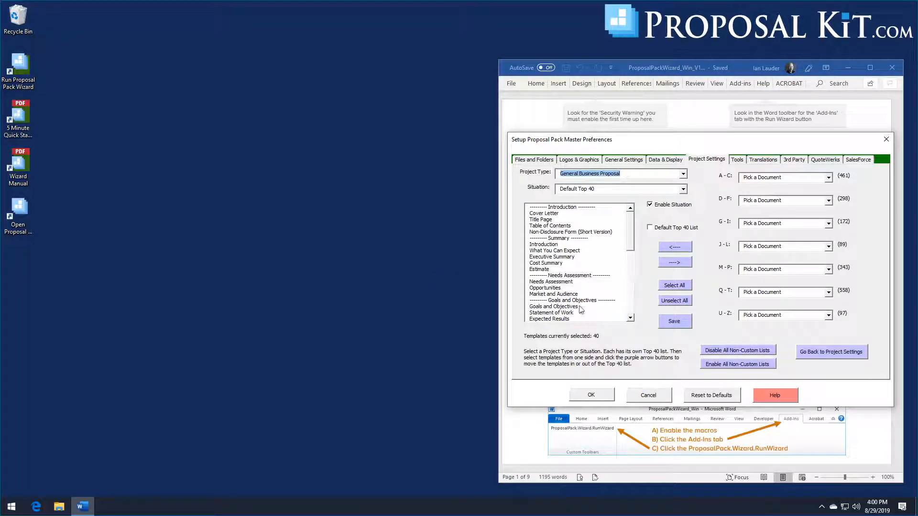
- Look through the available situations for General Business Proposal, checking the Custom 1 list and the Default Top 40 templates
{"action": "left_click", "coordinate": [683, 189]}
{"action": "mouse_move", "coordinate": [685, 210]}
{"action": "left_mouse_down"}
{"action": "mouse_move", "coordinate": [689, 349]}
{"action": "mouse_move", "coordinate": [685, 206]}
{"action": "left_mouse_up"}
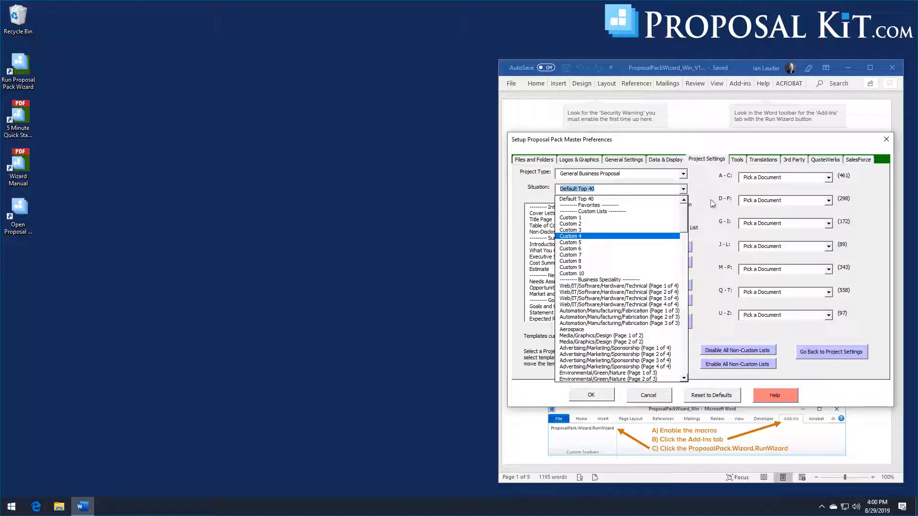
{"action": "left_click", "coordinate": [571, 219]}
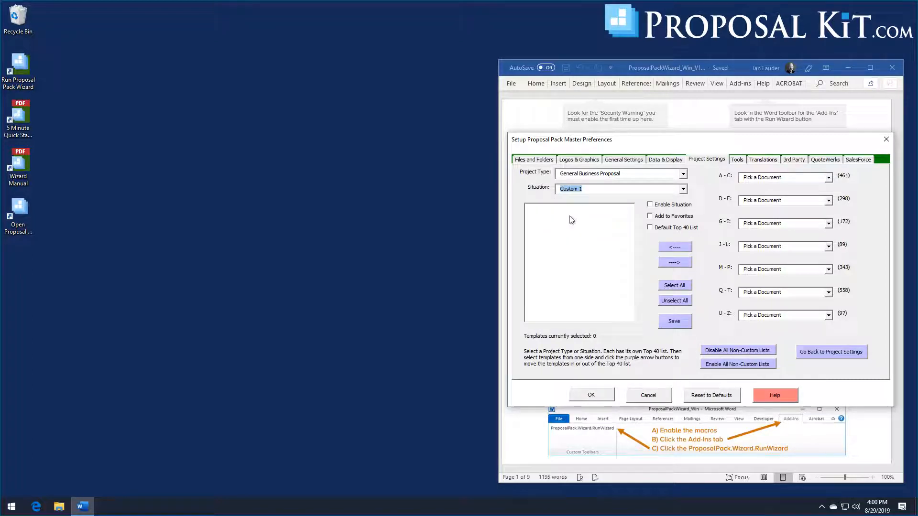
{"action": "left_click", "coordinate": [683, 189]}
{"action": "left_click_drag", "start_coordinate": [685, 208], "coordinate": [685, 202]}
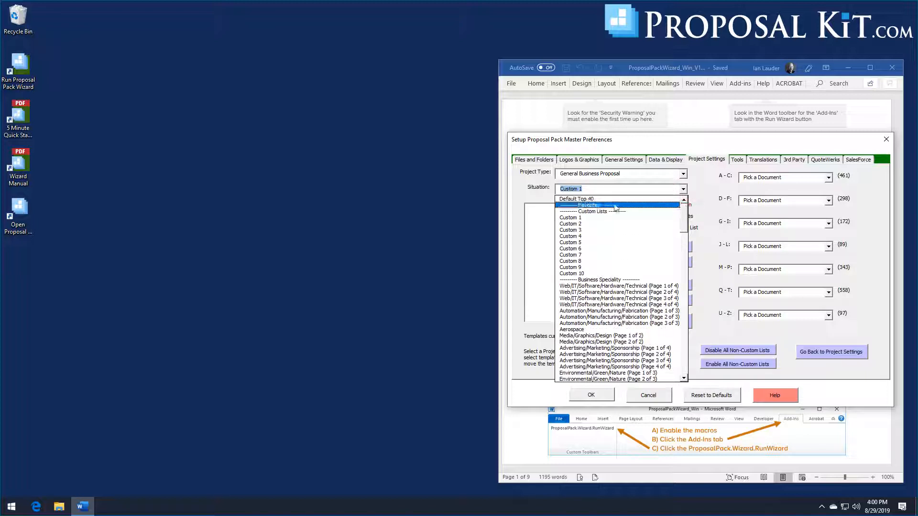
{"action": "left_click", "coordinate": [591, 206]}
{"action": "key", "text": "Return"}
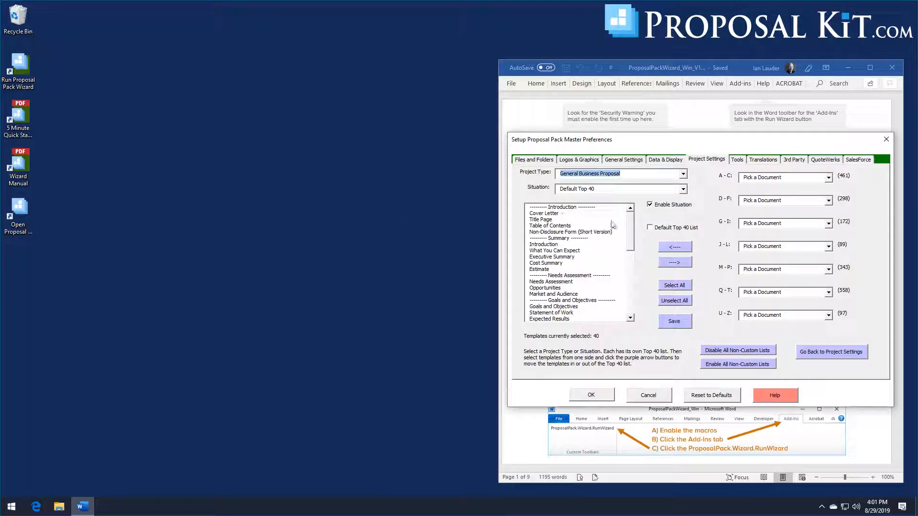
{"action": "mouse_move", "coordinate": [630, 219]}
{"action": "left_mouse_down"}
{"action": "mouse_move", "coordinate": [636, 286]}
{"action": "mouse_move", "coordinate": [632, 221]}
{"action": "left_mouse_up"}
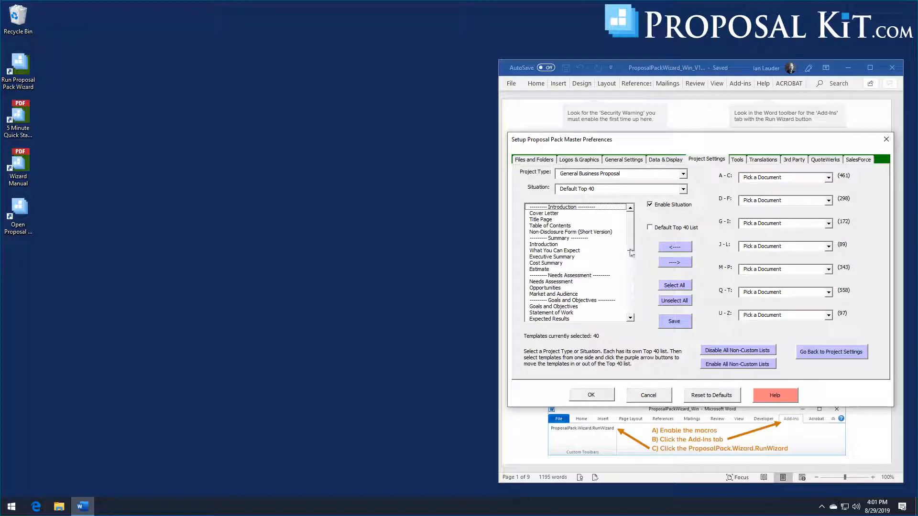
- Select the Custom 1 situation, enable it and make it the default Top 40 list
{"action": "left_click", "coordinate": [683, 190]}
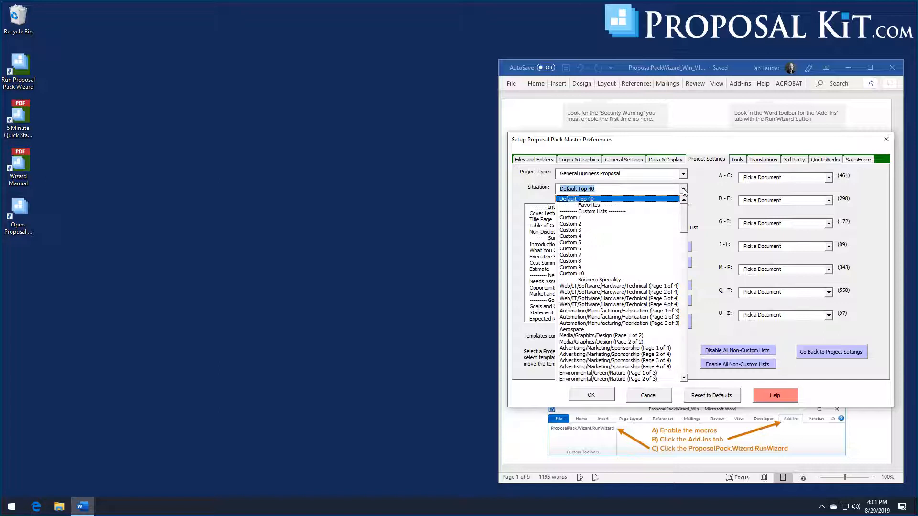
{"action": "left_click", "coordinate": [574, 218]}
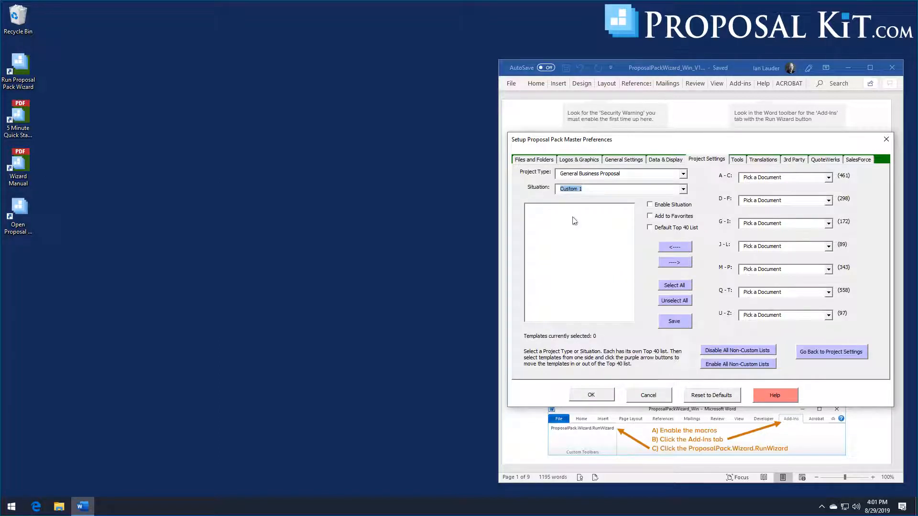
{"action": "left_click", "coordinate": [661, 206]}
{"action": "left_click", "coordinate": [650, 228]}
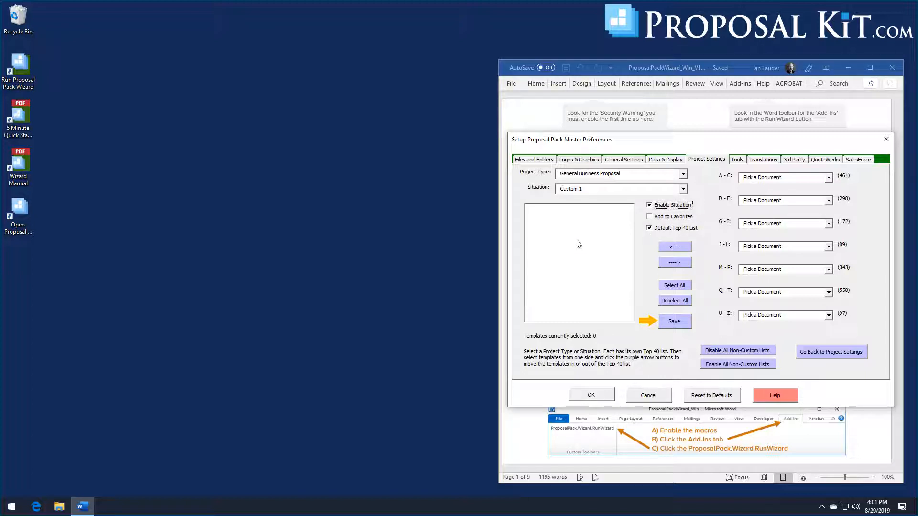
- Add the About Us and Data templates to the Custom 1 list
{"action": "left_click", "coordinate": [829, 179]}
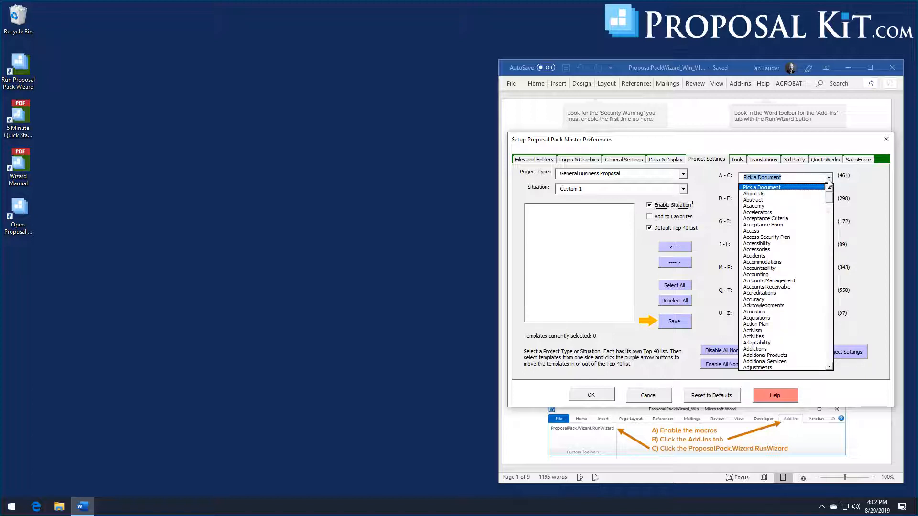
{"action": "left_click", "coordinate": [760, 194]}
{"action": "left_click", "coordinate": [765, 205]}
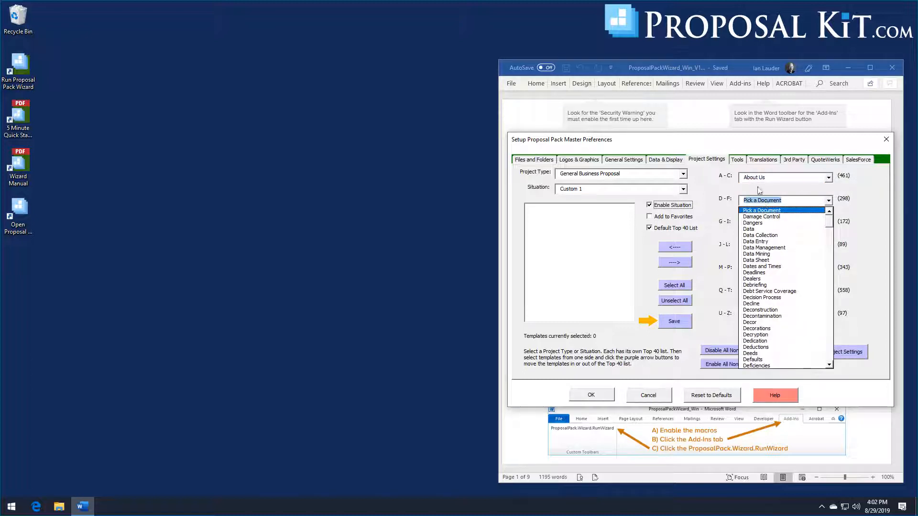
{"action": "left_click", "coordinate": [763, 179]}
{"action": "left_click", "coordinate": [764, 178]}
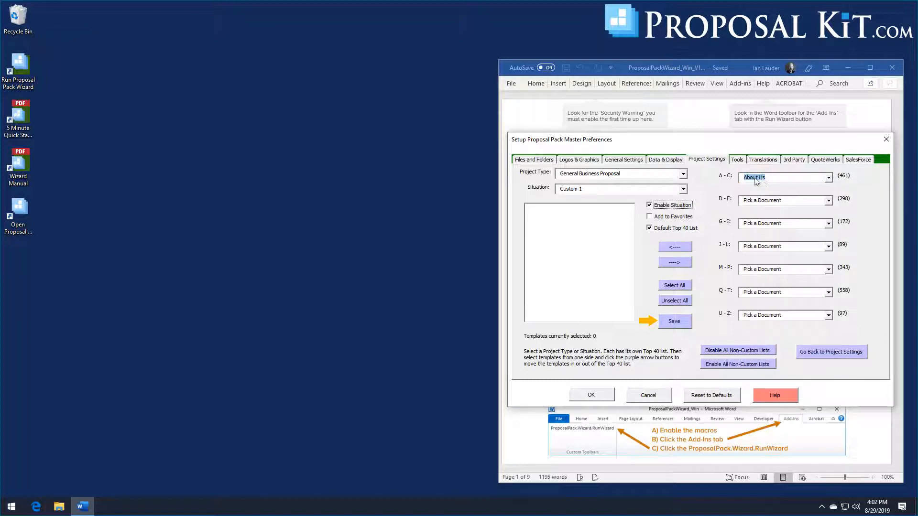
{"action": "left_click", "coordinate": [679, 248]}
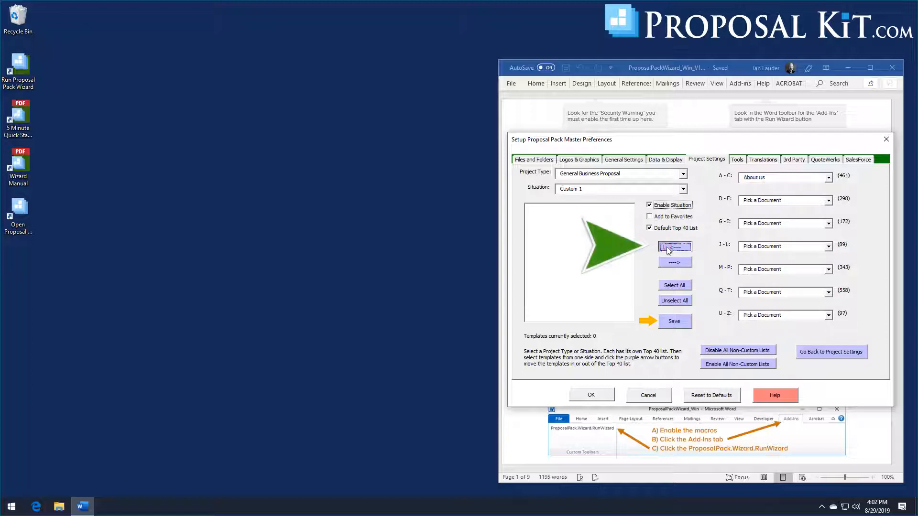
{"action": "left_click", "coordinate": [755, 200]}
{"action": "left_click", "coordinate": [751, 230]}
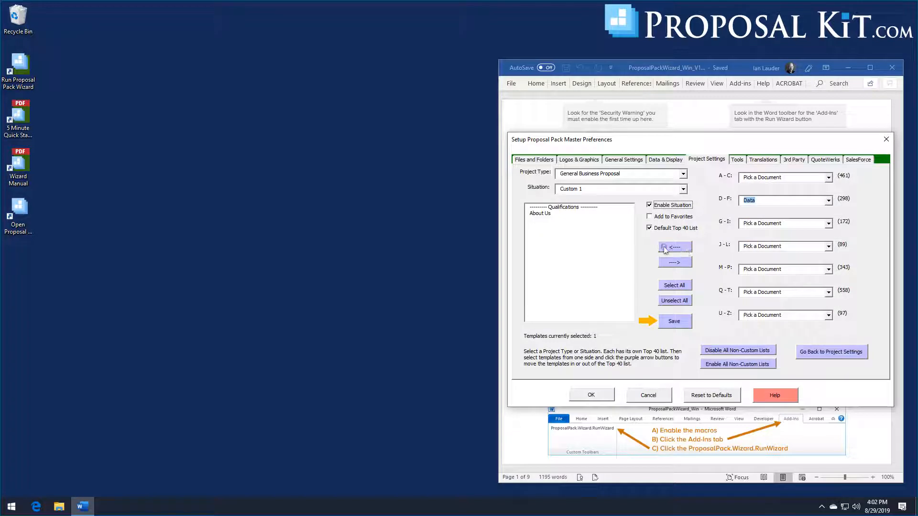
{"action": "left_click", "coordinate": [675, 247]}
- Add the Job Creation and Joint Venture templates to the Custom 1 list
{"action": "left_click", "coordinate": [749, 247]}
{"action": "left_click", "coordinate": [757, 263]}
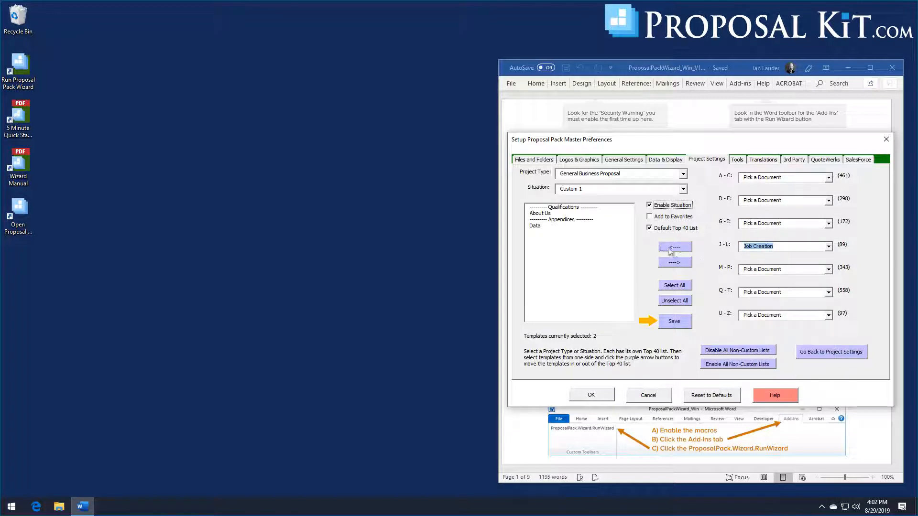
{"action": "left_click", "coordinate": [675, 246]}
{"action": "left_click", "coordinate": [759, 246]}
{"action": "left_click", "coordinate": [758, 269]}
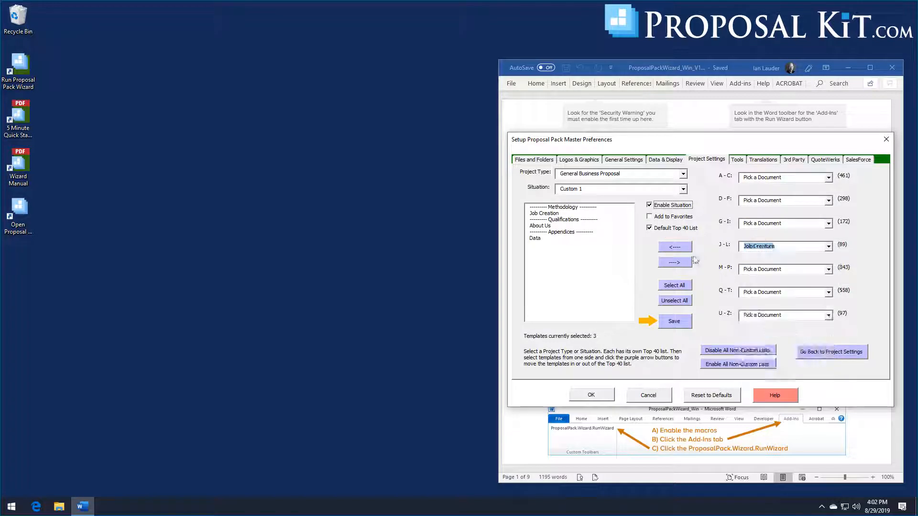
{"action": "left_click", "coordinate": [677, 249]}
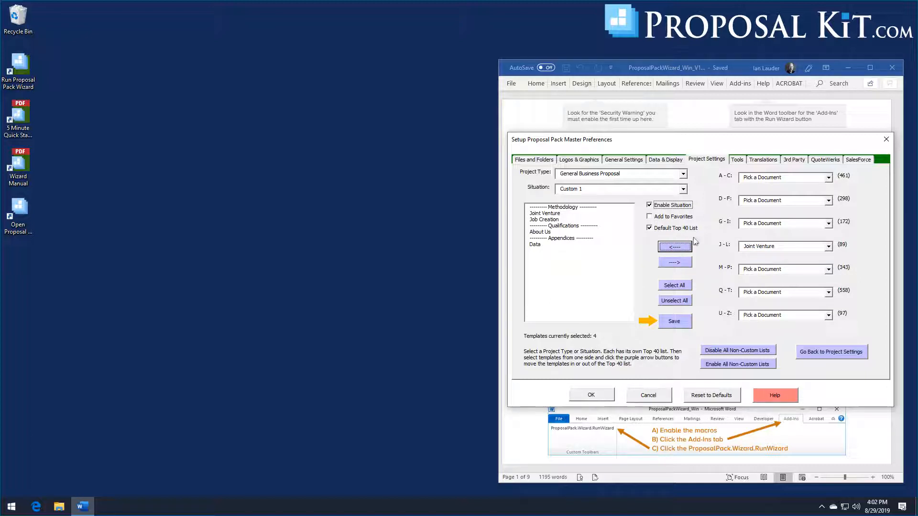
- Save the Custom 1 list with Gatekeepers picked among the G - I documents, and accept the preferences
{"action": "left_click", "coordinate": [777, 225]}
{"action": "left_click", "coordinate": [756, 252]}
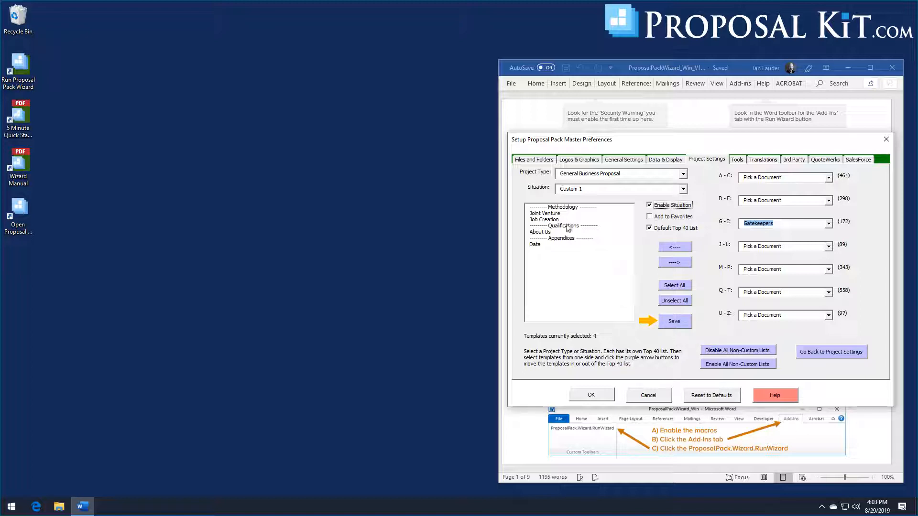
{"action": "left_click", "coordinate": [671, 321]}
{"action": "left_click", "coordinate": [517, 291]}
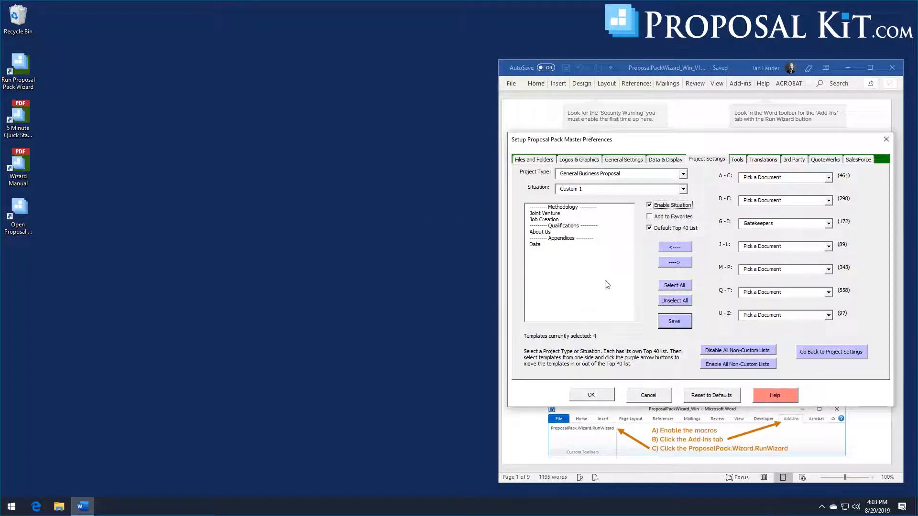
{"action": "left_click", "coordinate": [592, 395]}
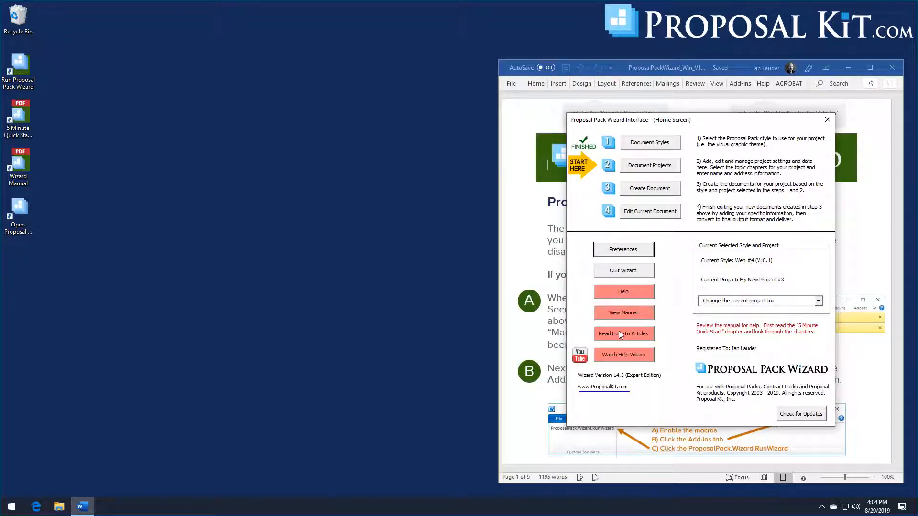
- Create a new General Business Proposal document project and open its document selection
{"action": "left_click", "coordinate": [648, 167]}
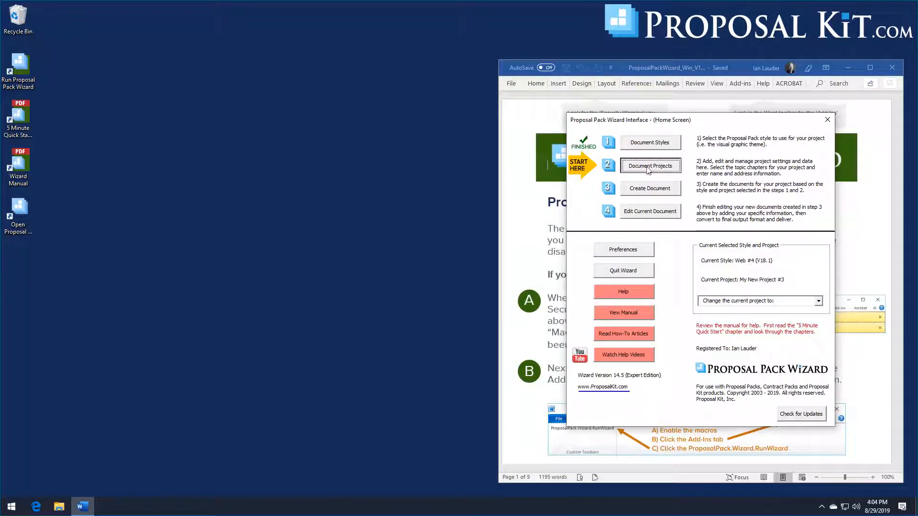
{"action": "left_click", "coordinate": [595, 247]}
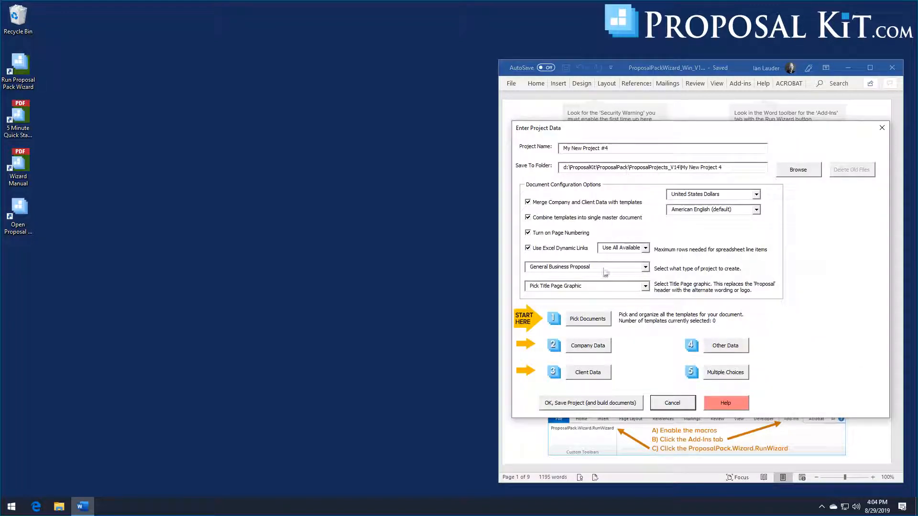
{"action": "left_click", "coordinate": [606, 318]}
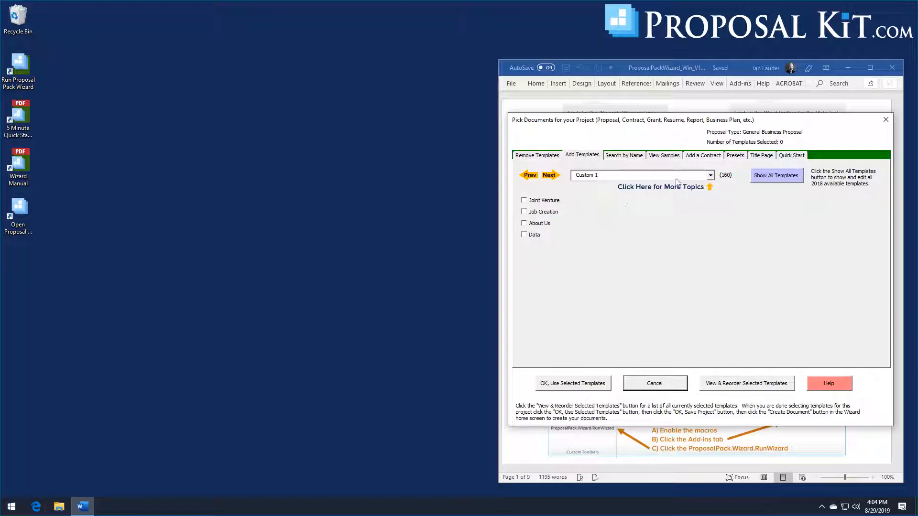
- Compare the templates offered by the Custom 1 list with those of the Top 40 Most Common Topics list
{"action": "left_click", "coordinate": [712, 177]}
{"action": "left_click", "coordinate": [712, 178]}
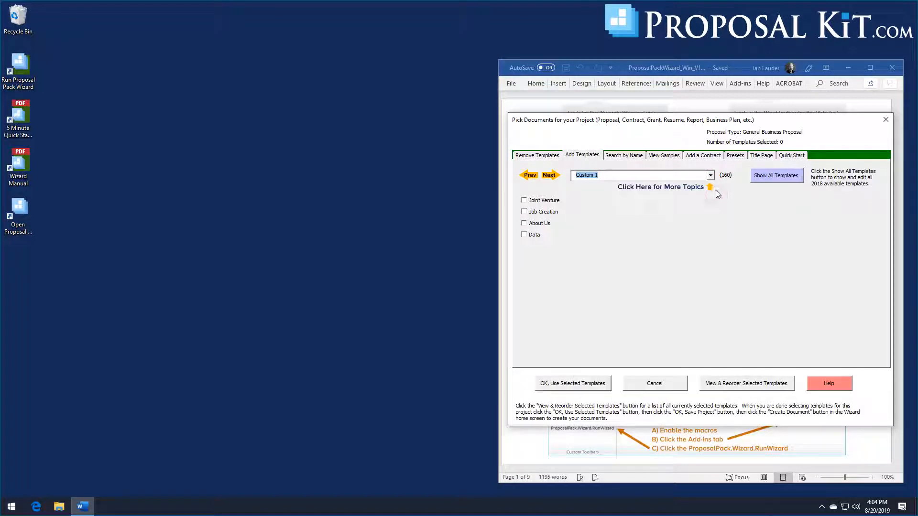
{"action": "left_click", "coordinate": [710, 177]}
{"action": "left_click_drag", "start_coordinate": [712, 196], "coordinate": [712, 194]}
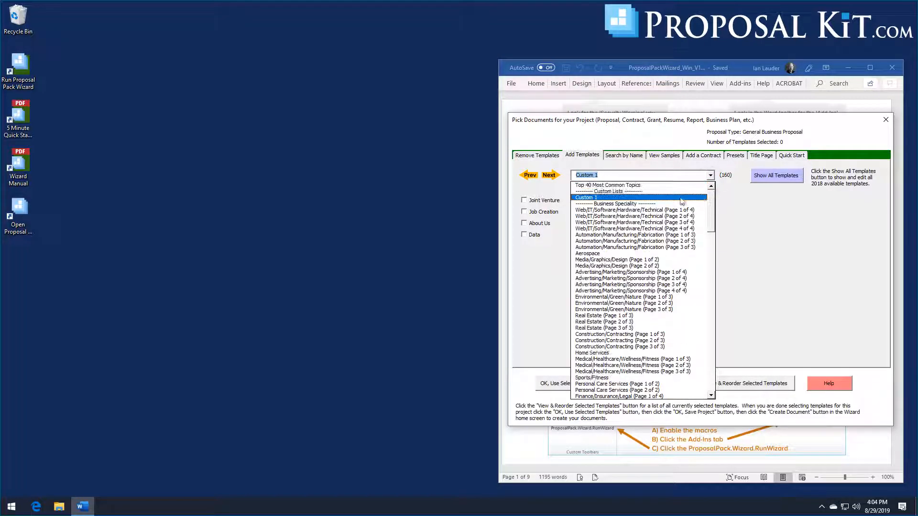
{"action": "left_click", "coordinate": [614, 185]}
{"action": "left_click", "coordinate": [711, 176]}
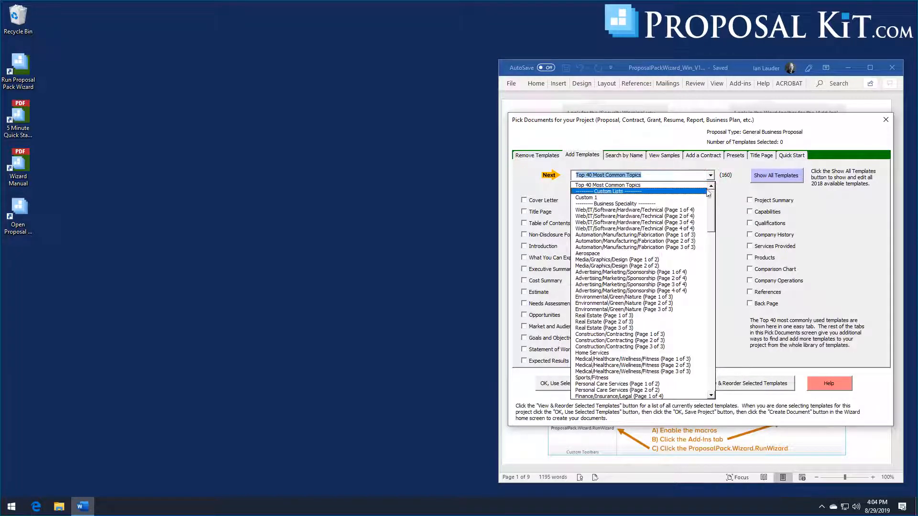
{"action": "left_click", "coordinate": [593, 198]}
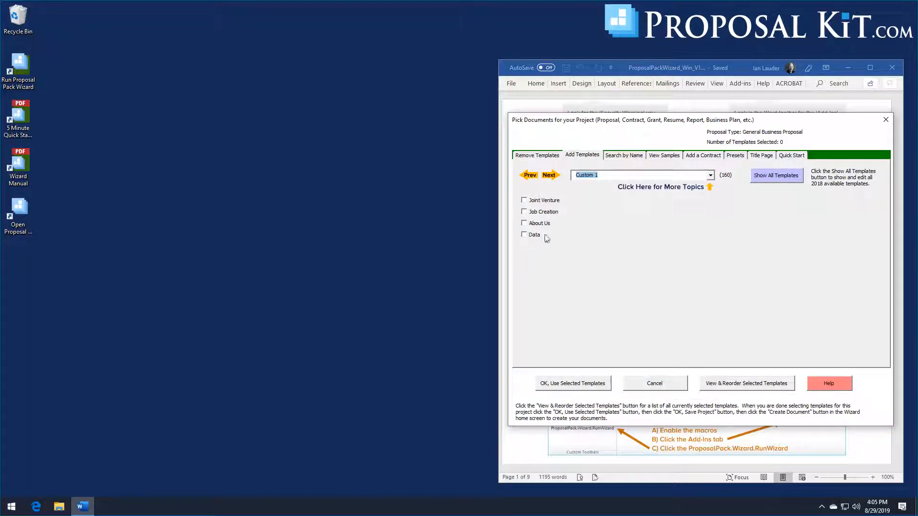
{"action": "left_click", "coordinate": [575, 265]}
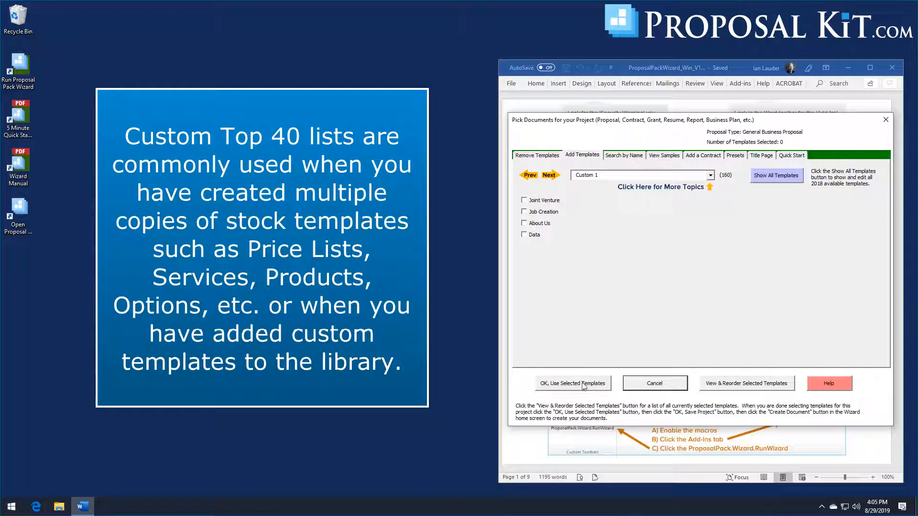
- Cancel the document selection and the new project, discarding their changes, and return to the wizard's home screen
{"action": "left_click", "coordinate": [660, 386]}
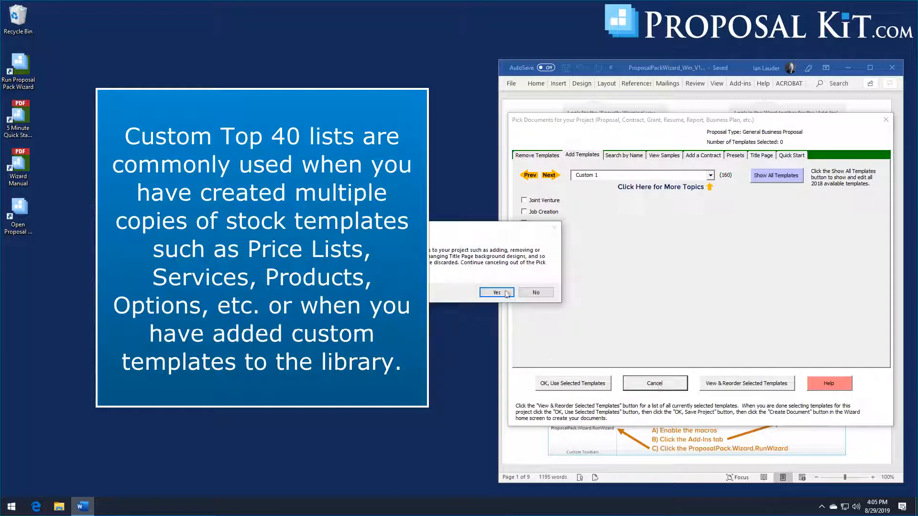
{"action": "left_click", "coordinate": [500, 293]}
{"action": "left_click", "coordinate": [663, 405]}
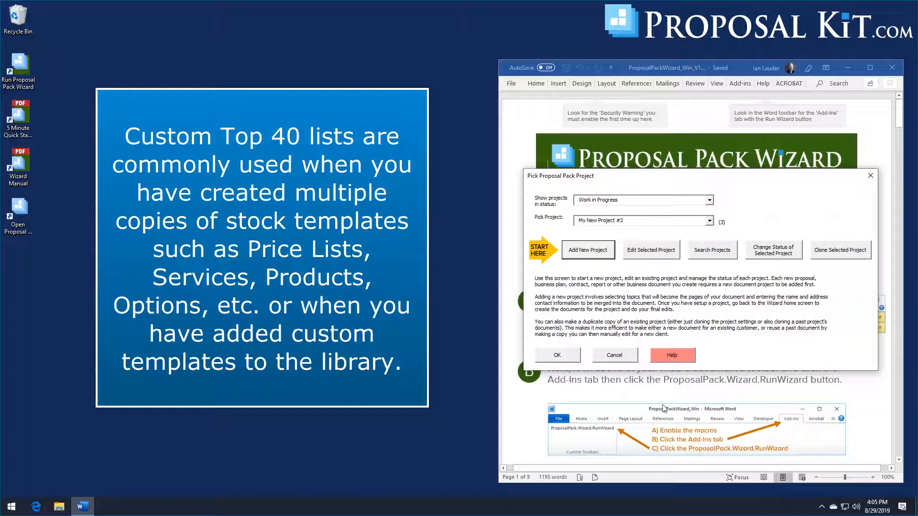
{"action": "left_click", "coordinate": [614, 356]}
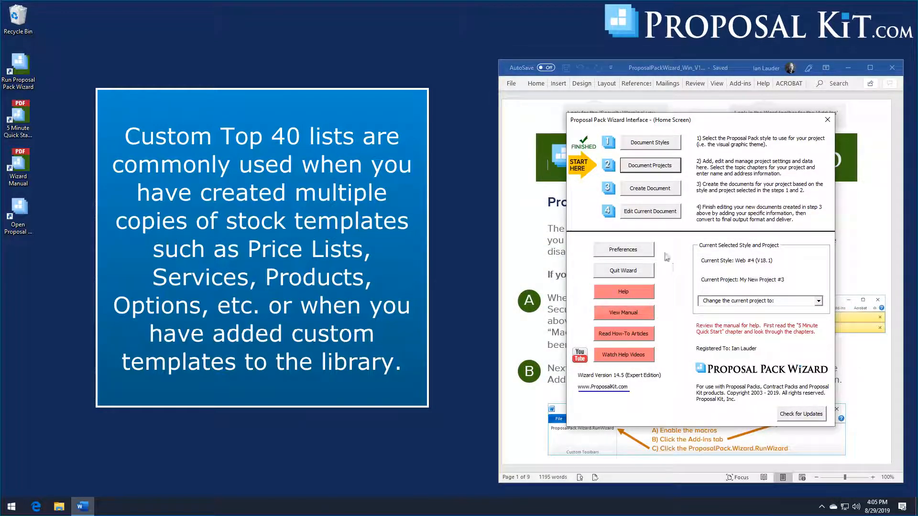
- Open the proposal file configuration in the preferences and start creating a new document for the General Business Proposal type
{"action": "left_click", "coordinate": [635, 250]}
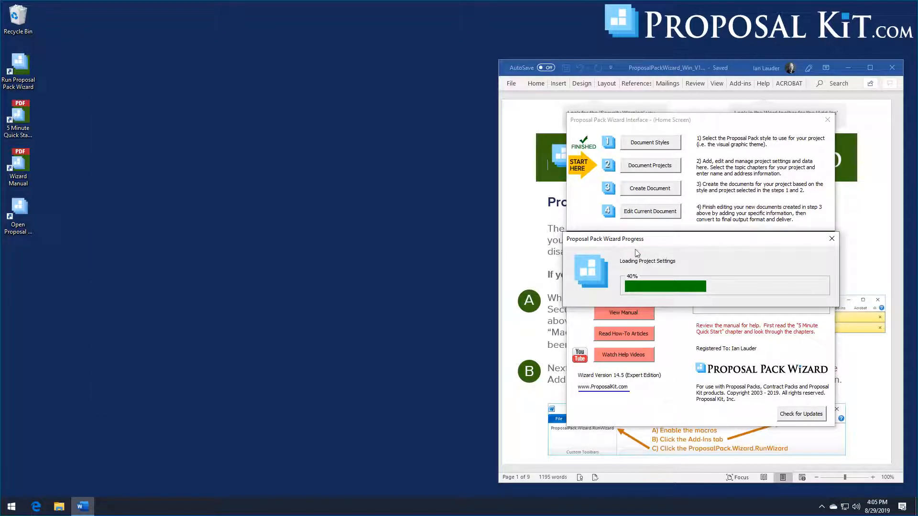
{"action": "left_click", "coordinate": [736, 159]}
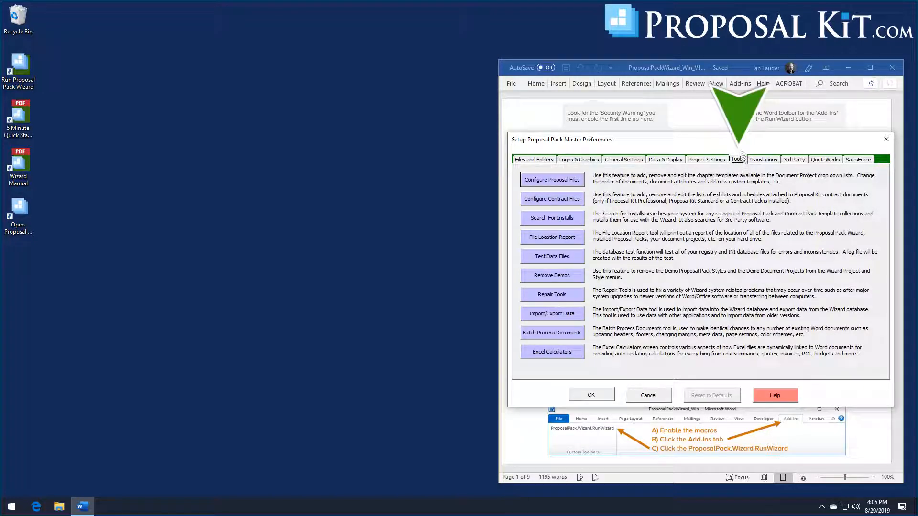
{"action": "left_click", "coordinate": [563, 183]}
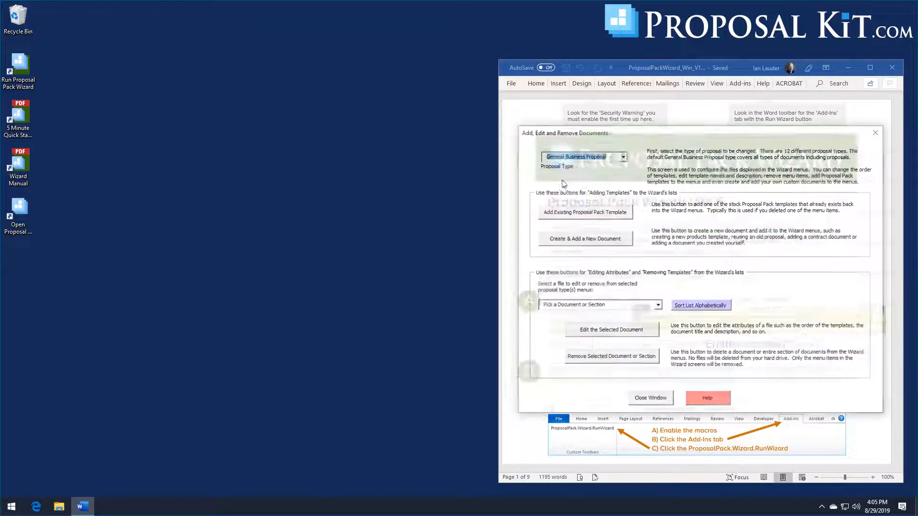
{"action": "left_click", "coordinate": [588, 244]}
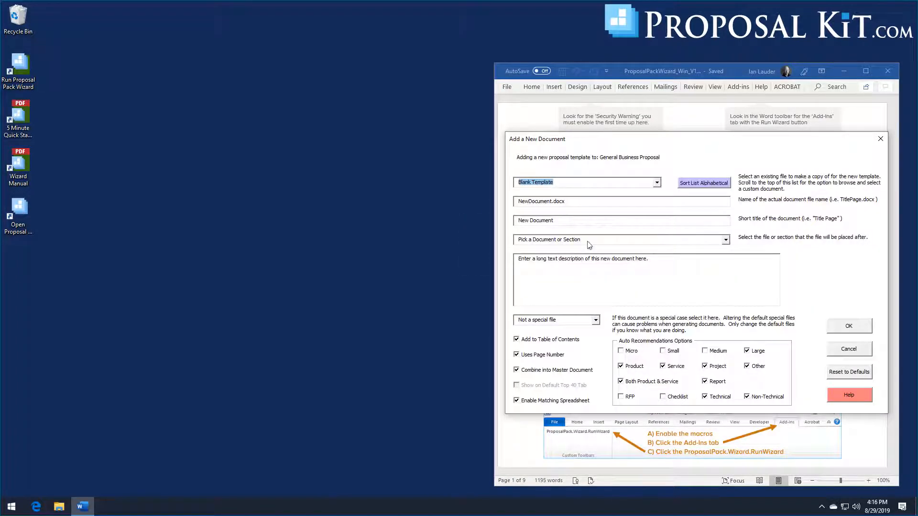
- Sort the source template list alphabetically and choose Services Provided as the template to copy
{"action": "left_click", "coordinate": [682, 186]}
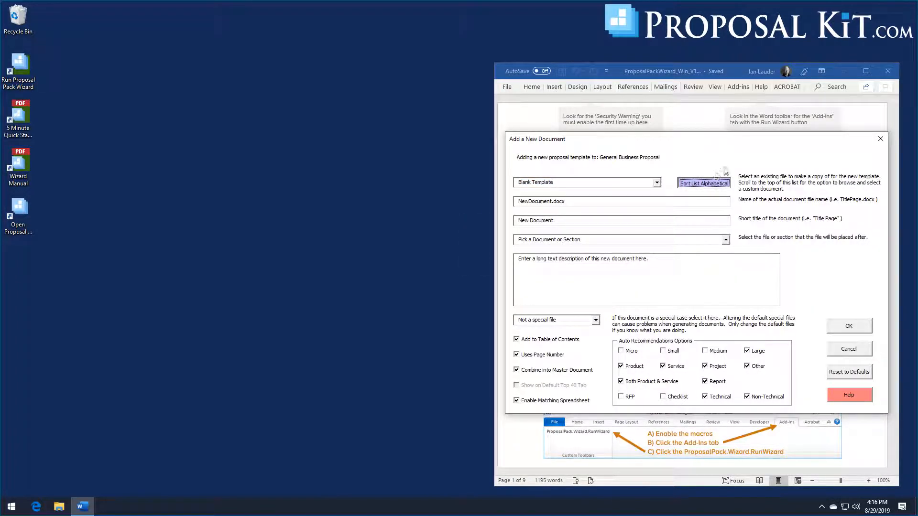
{"action": "left_click", "coordinate": [657, 183]}
{"action": "left_click_drag", "start_coordinate": [657, 218], "coordinate": [663, 339]}
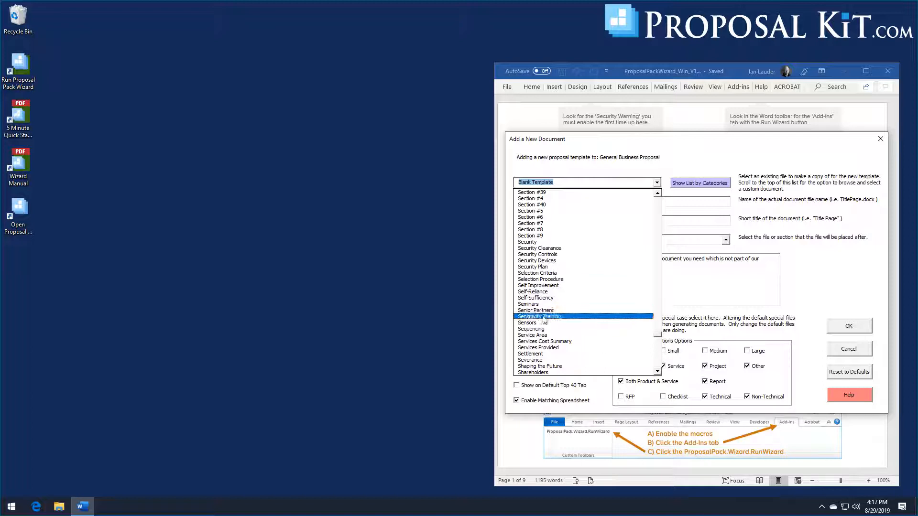
{"action": "left_click", "coordinate": [542, 348]}
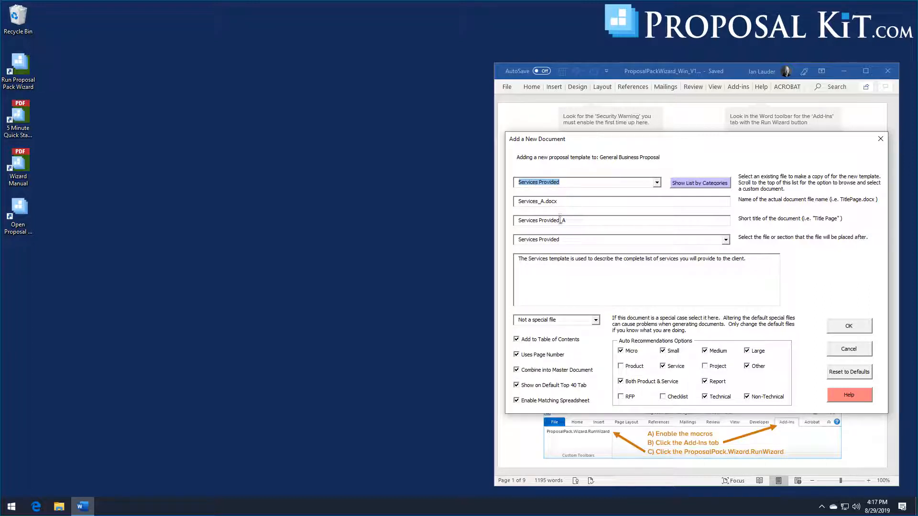
- Title the new template Services Provided #2, create it with inclusion in the Top 40 list, and close the newly added documents window
{"action": "left_click_drag", "start_coordinate": [560, 220], "coordinate": [567, 221]}
{"action": "left_click", "coordinate": [848, 329]}
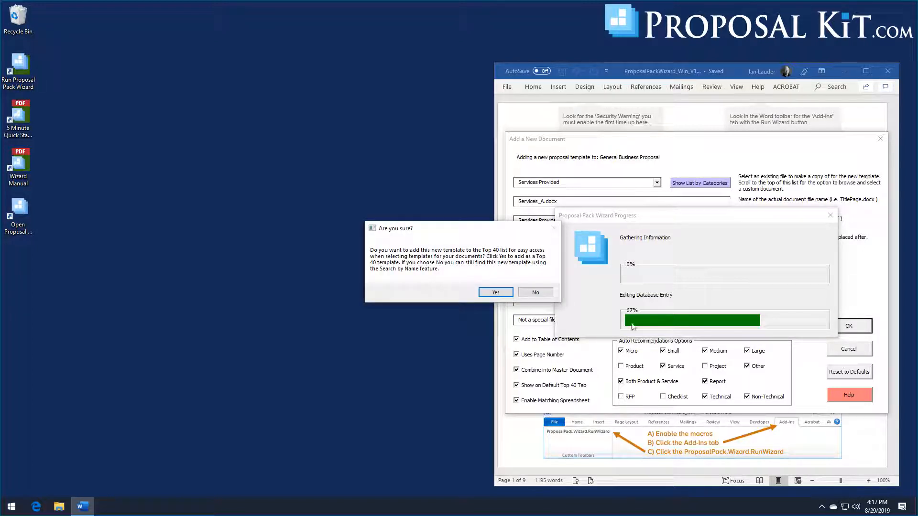
{"action": "left_click", "coordinate": [485, 293]}
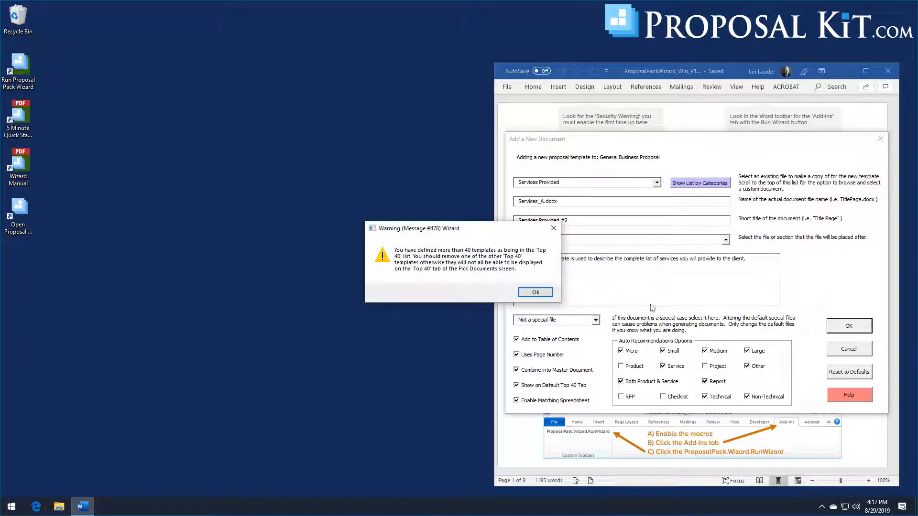
{"action": "left_click", "coordinate": [535, 292]}
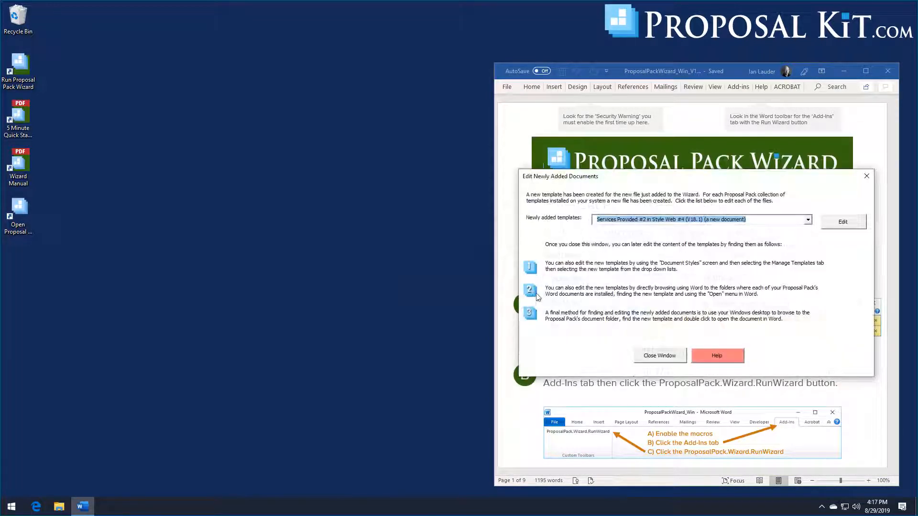
{"action": "left_click", "coordinate": [660, 357]}
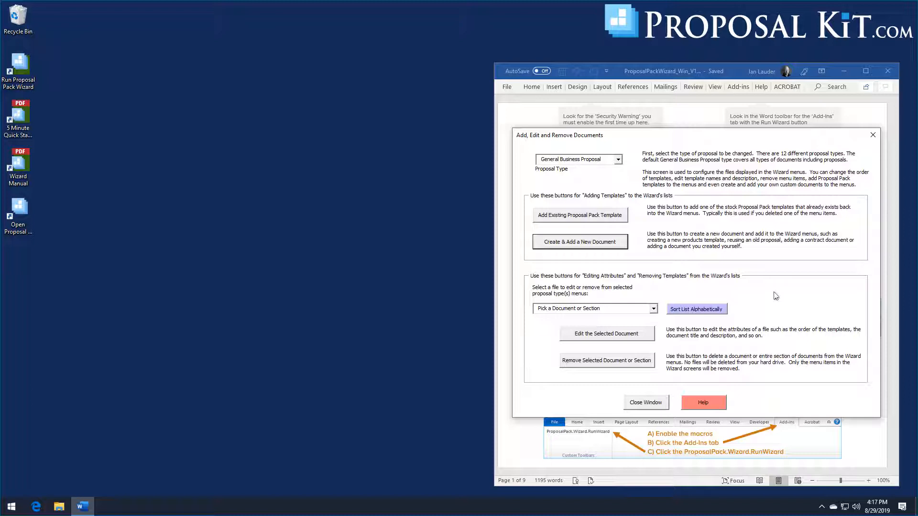
- Leave the proposal file configuration and open the Custom 1 list in the Top 40 list settings
{"action": "left_click", "coordinate": [649, 408]}
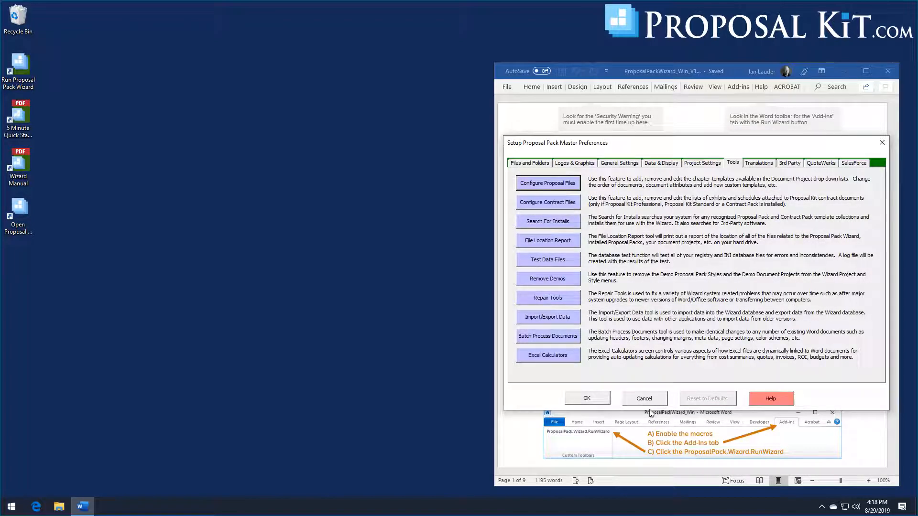
{"action": "left_click", "coordinate": [702, 163]}
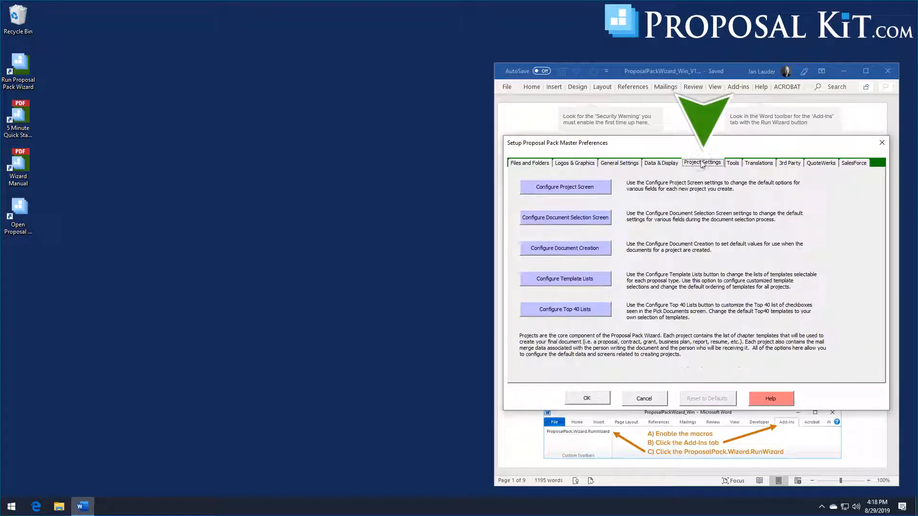
{"action": "left_click", "coordinate": [578, 313]}
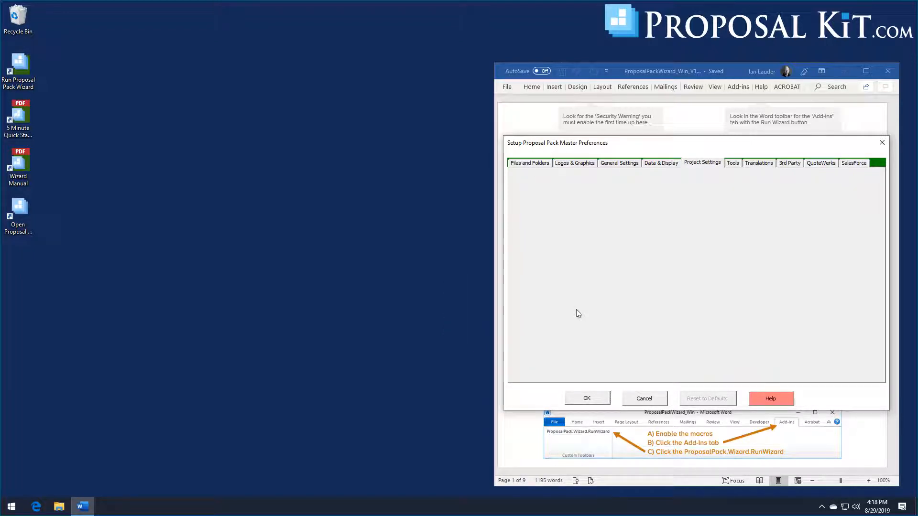
{"action": "left_click", "coordinate": [678, 192]}
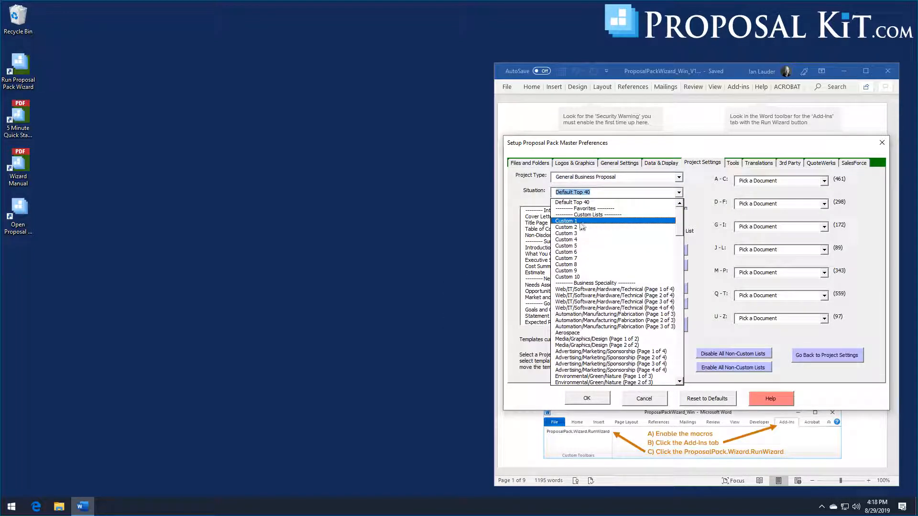
{"action": "left_click", "coordinate": [582, 220]}
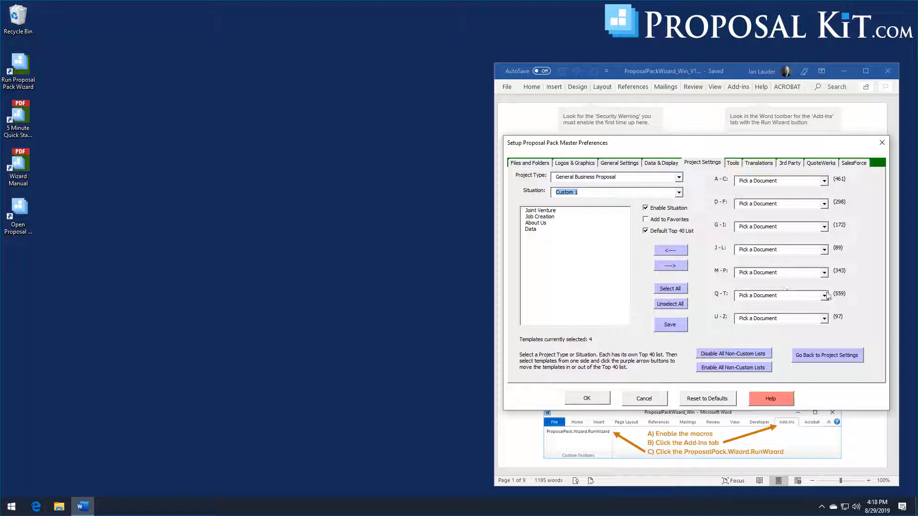
- Add the Services Provided template from the Q - T documents to the Custom 1 list
{"action": "left_click", "coordinate": [824, 295]}
{"action": "left_click_drag", "start_coordinate": [825, 314], "coordinate": [825, 341]}
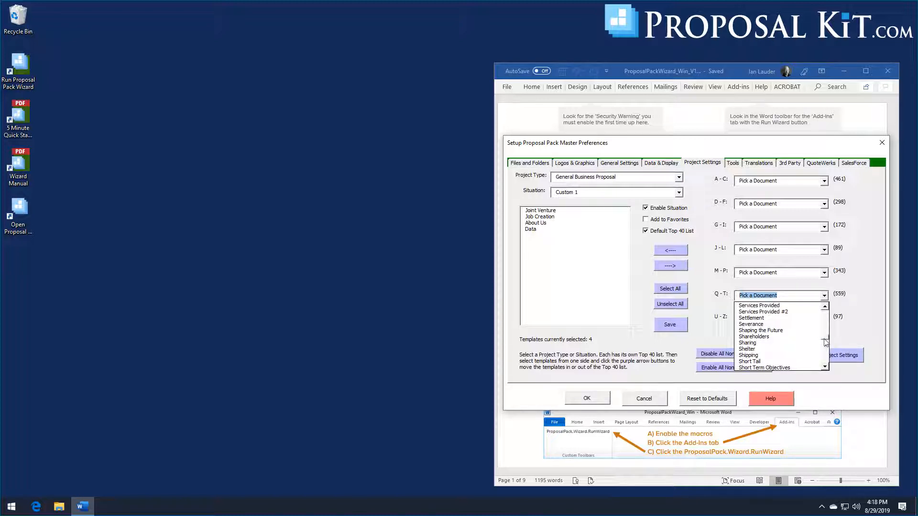
{"action": "left_click", "coordinate": [825, 307]}
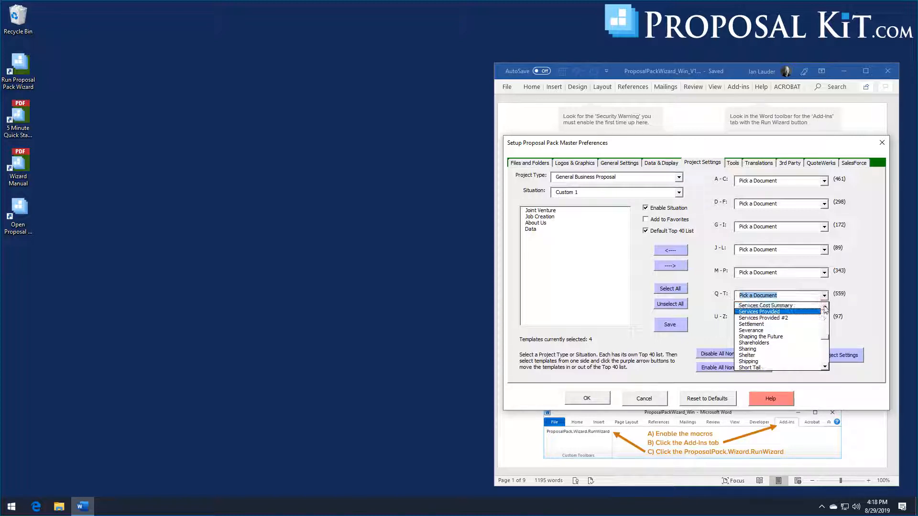
{"action": "left_click", "coordinate": [770, 313]}
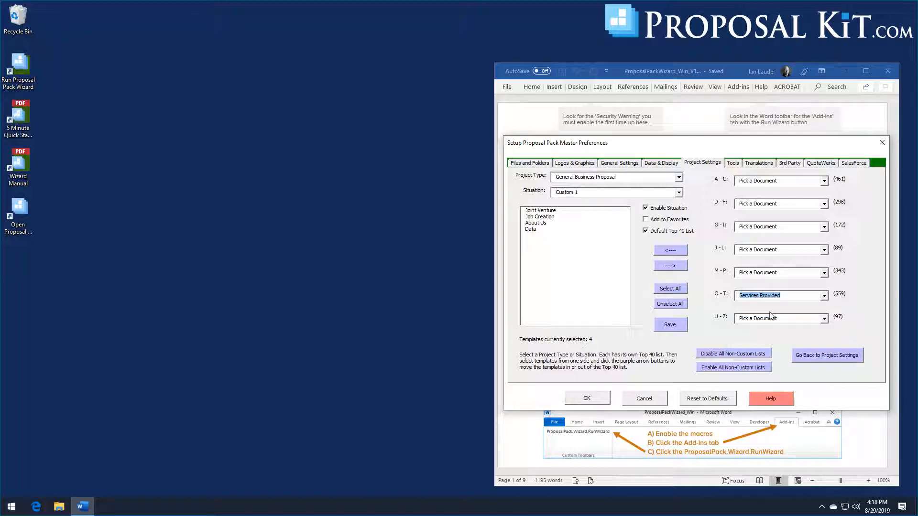
{"action": "left_click", "coordinate": [678, 252]}
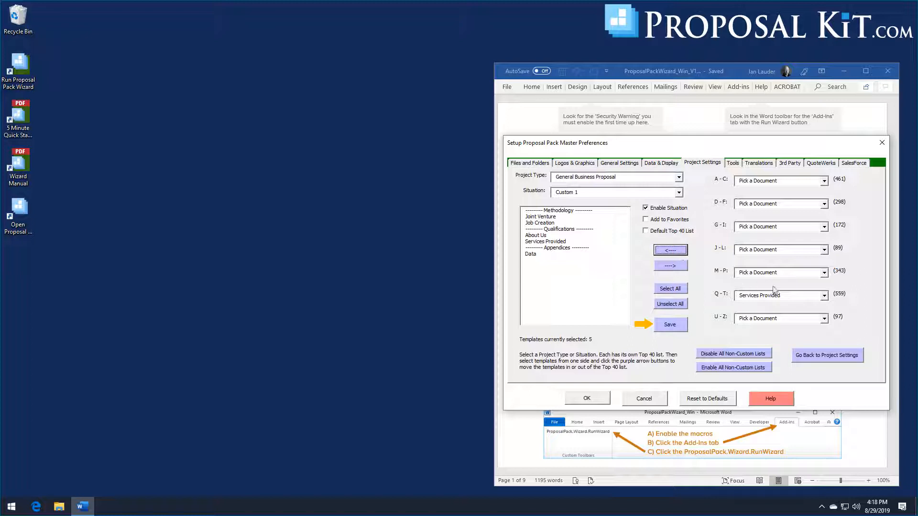
- Add the Services Provided #2 template to the Custom 1 list
{"action": "left_click", "coordinate": [824, 296]}
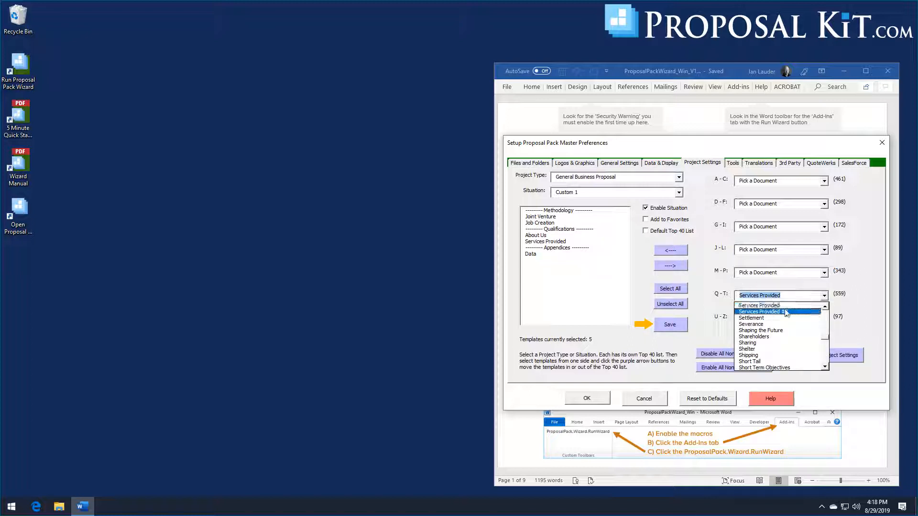
{"action": "left_click", "coordinate": [765, 311]}
{"action": "left_click", "coordinate": [668, 252]}
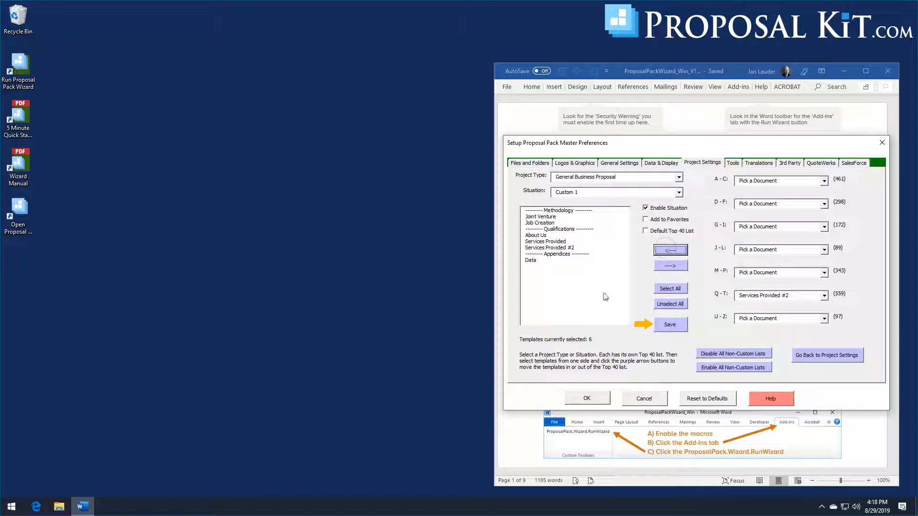
- Save the customized Custom 1 list and accept the preferences
{"action": "left_click", "coordinate": [672, 329]}
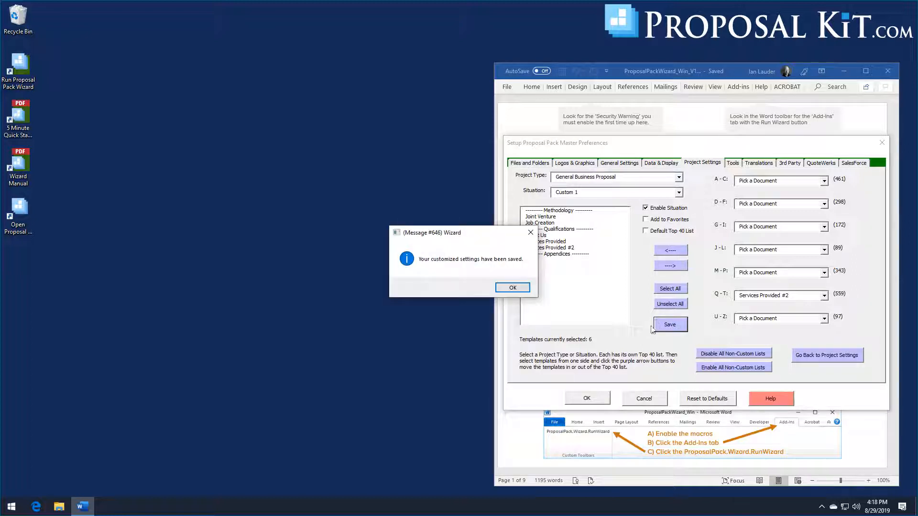
{"action": "left_click", "coordinate": [524, 289]}
{"action": "left_click", "coordinate": [577, 401]}
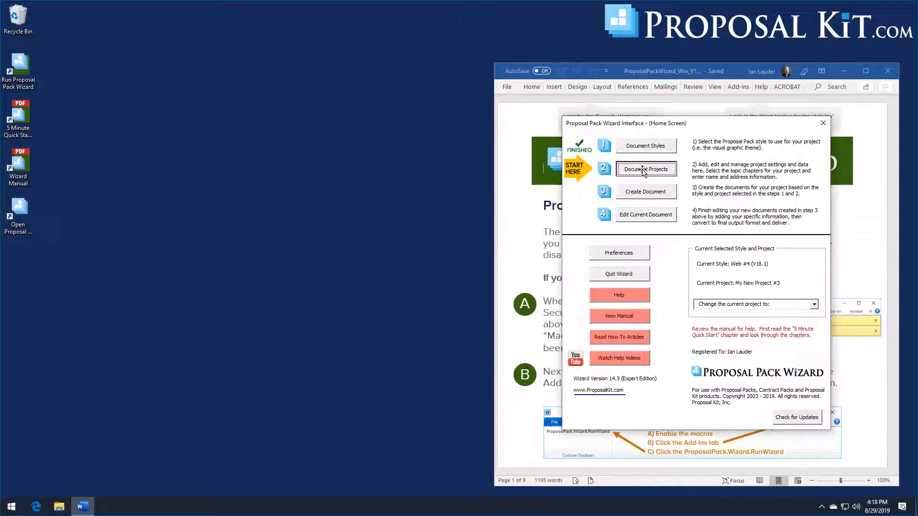
- Add another new document project and open its document selection
{"action": "left_click", "coordinate": [644, 169]}
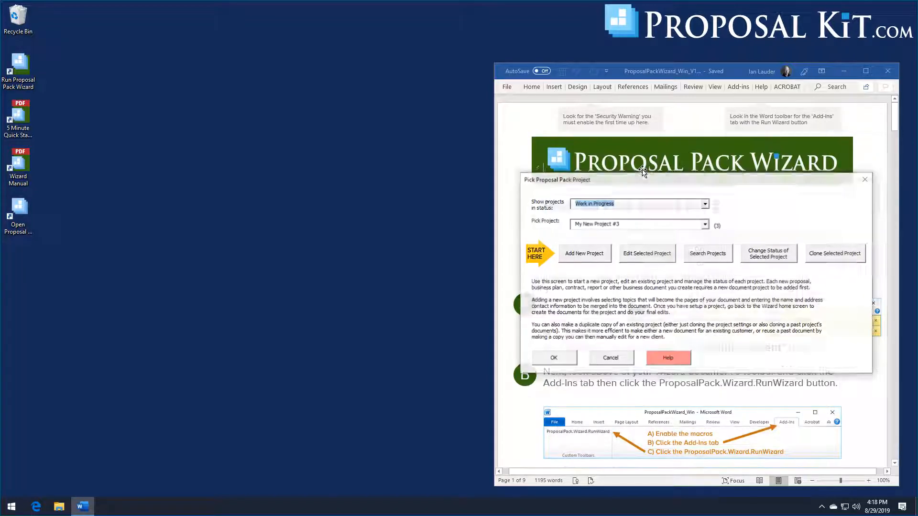
{"action": "left_click", "coordinate": [593, 256]}
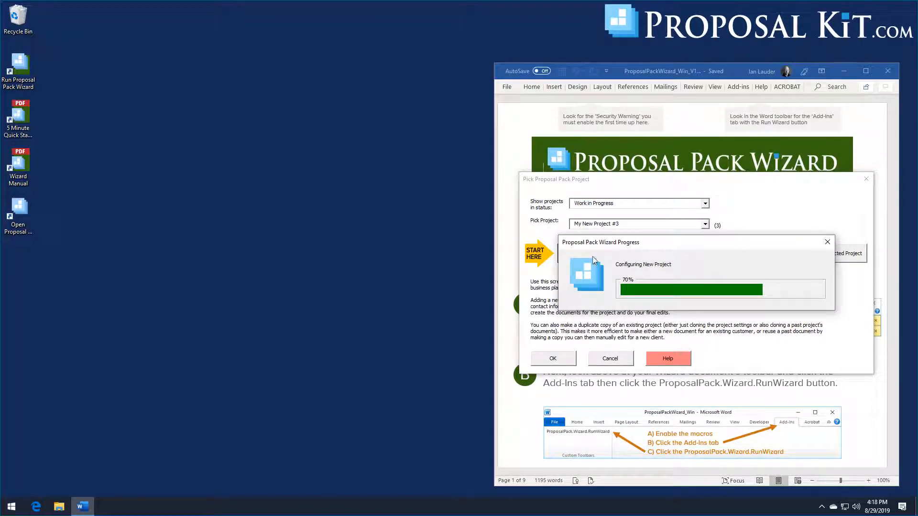
{"action": "left_click", "coordinate": [592, 320]}
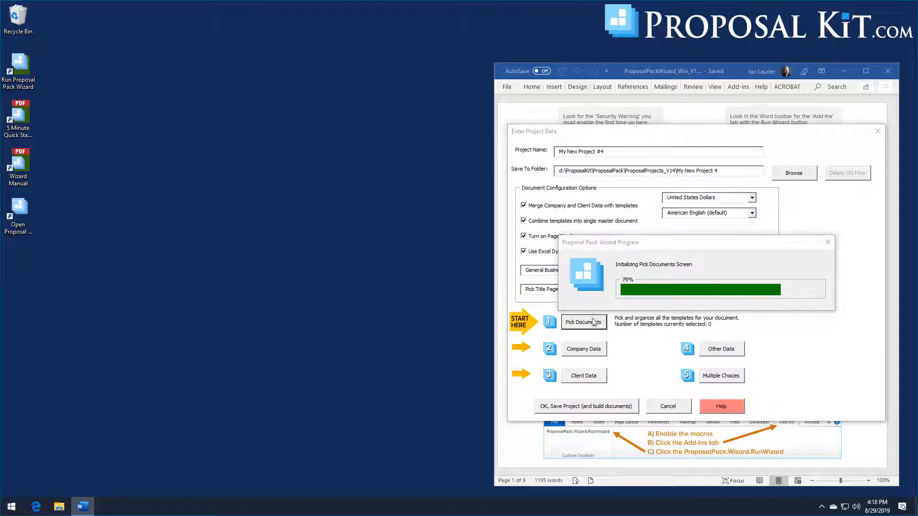